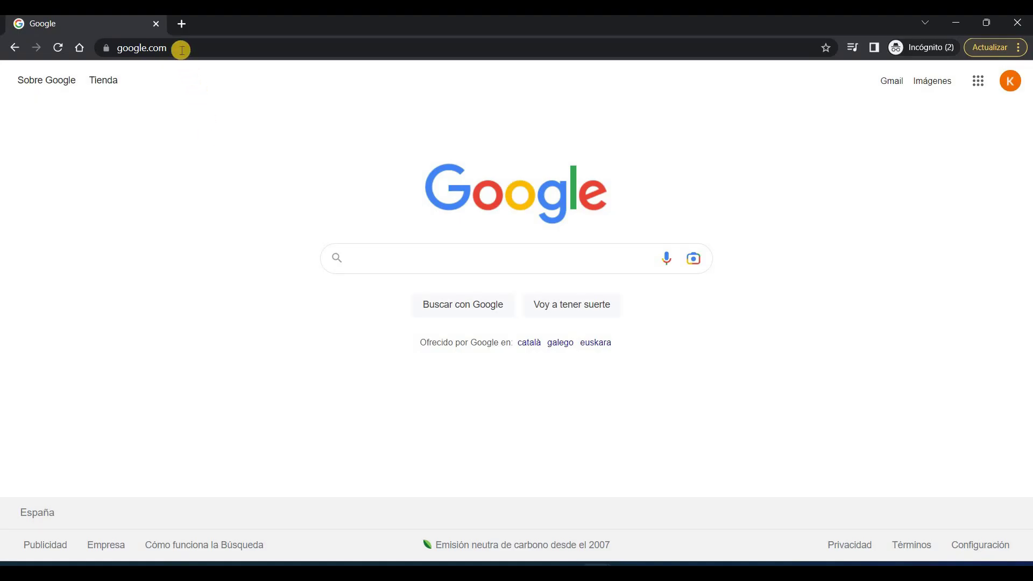
Go to EXCEL.NEW in Chrome and submit the Microsoft account e-mail on the sign-in page.
click(181, 48)
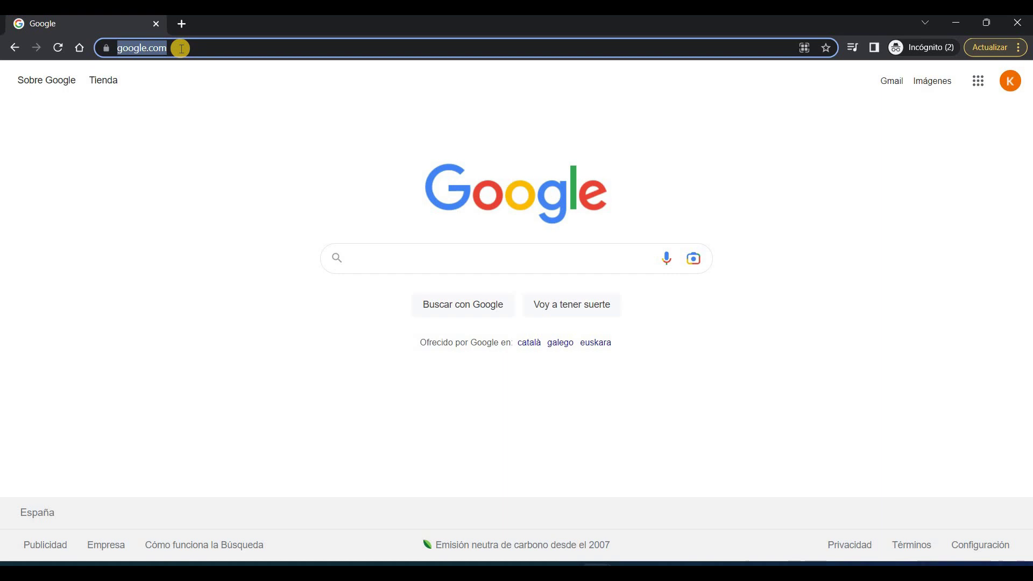
text(EXCEL.NEW)
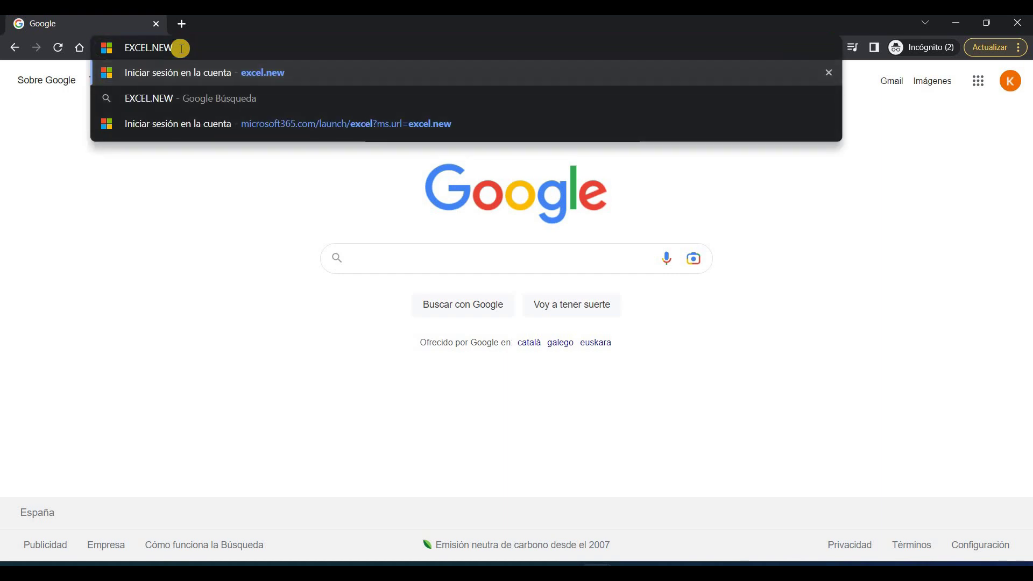
key(Return)
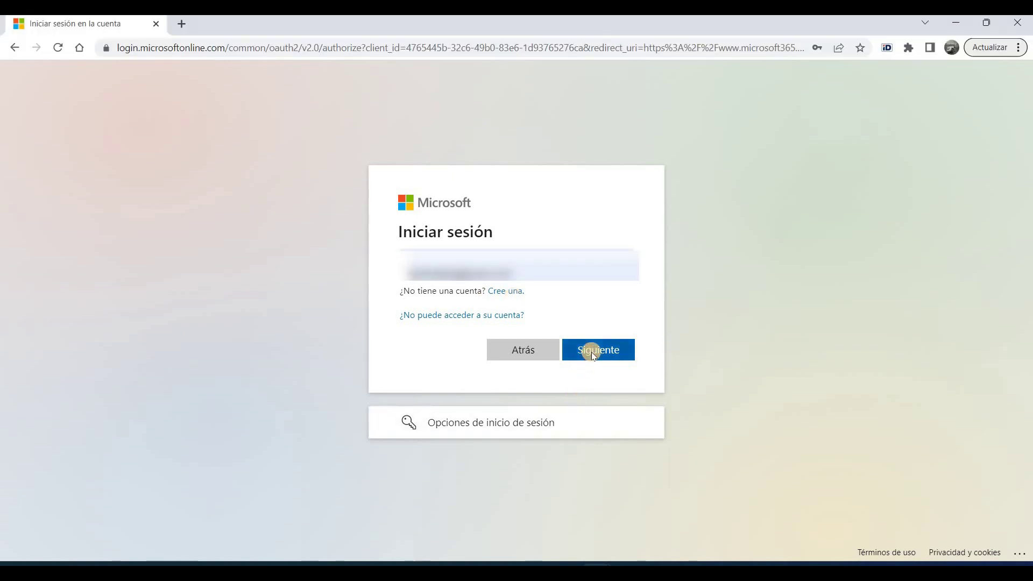
click(592, 352)
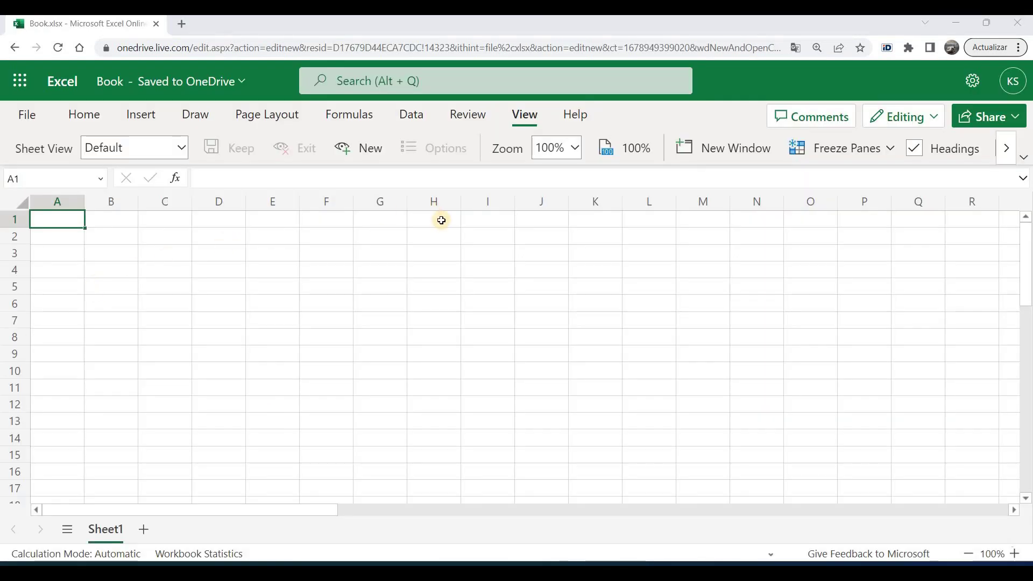
Browse the Insert, Draw, Page Layout, Formulas, Review and Help tabs, then select cell H3.
click(141, 114)
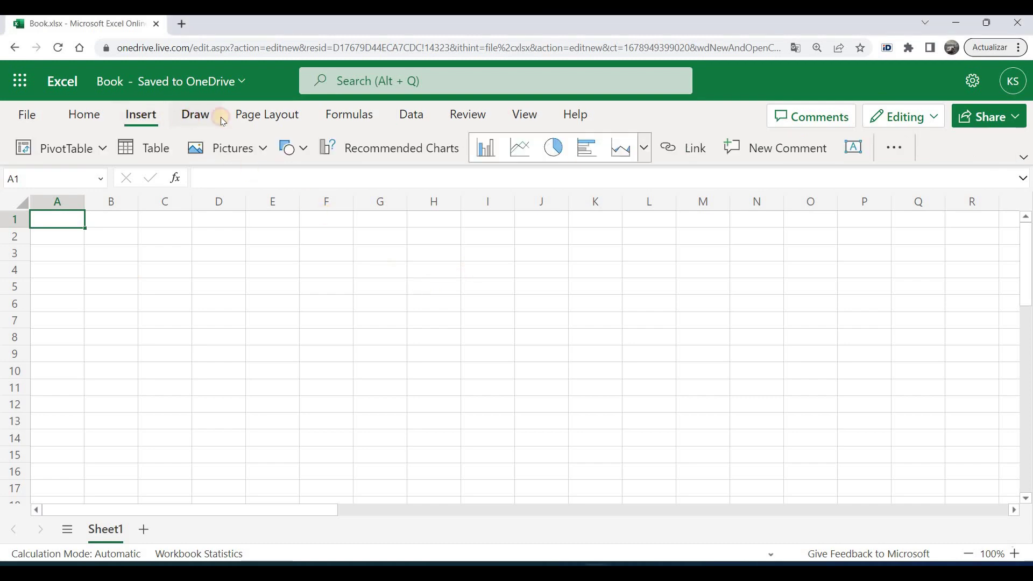
click(202, 114)
click(269, 115)
click(422, 116)
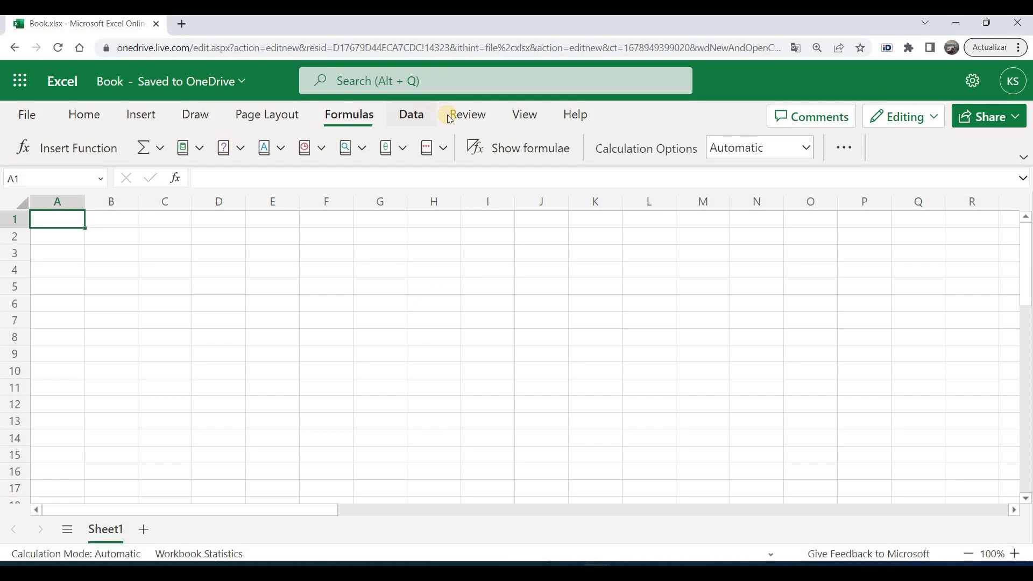
click(463, 114)
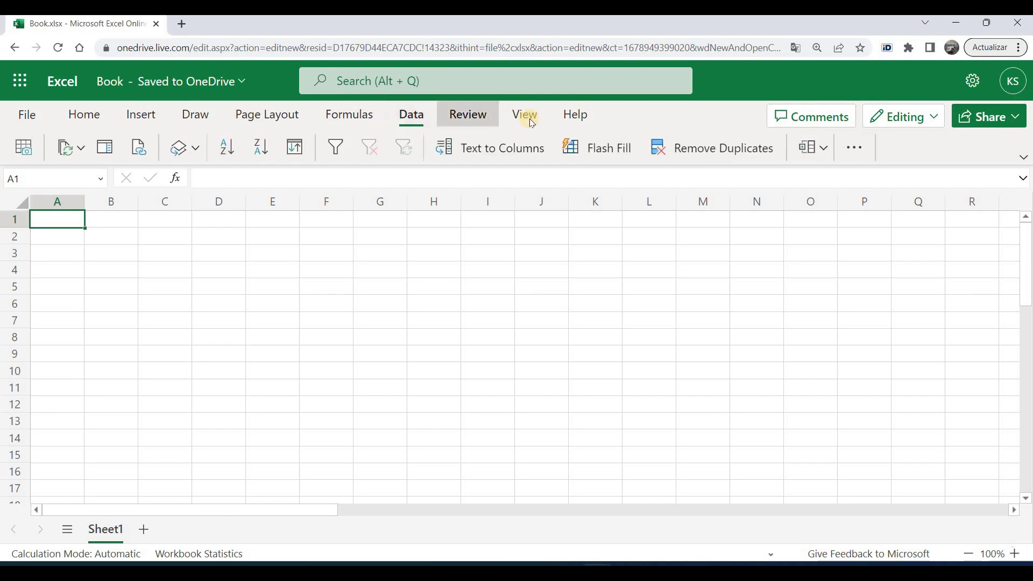
click(573, 114)
click(453, 260)
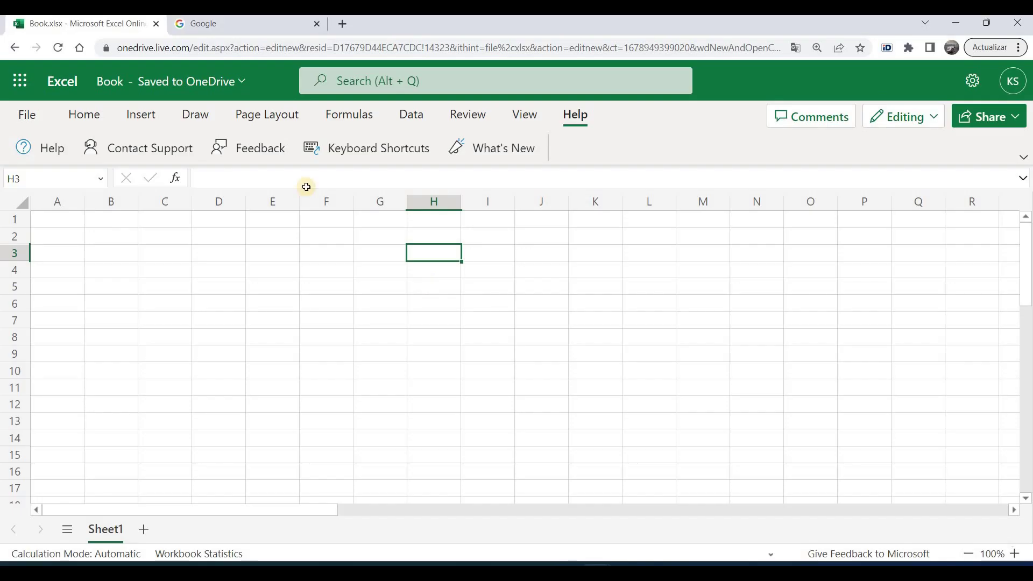
Load EXCEL.OFFICE.COM in the second tab, then return to the Book workbook.
click(218, 27)
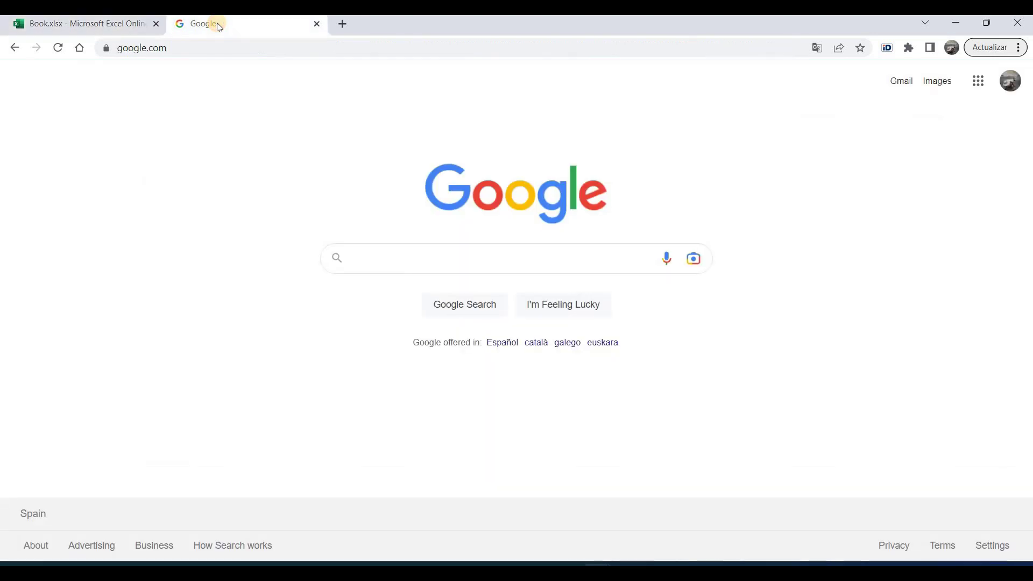
click(208, 51)
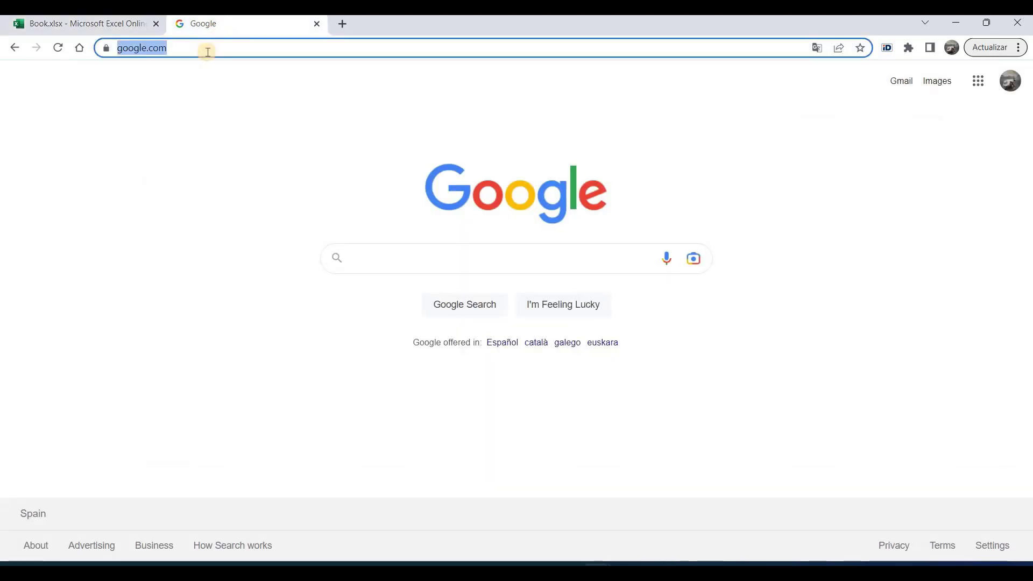
text(EXCEL.OFFICE.COM)
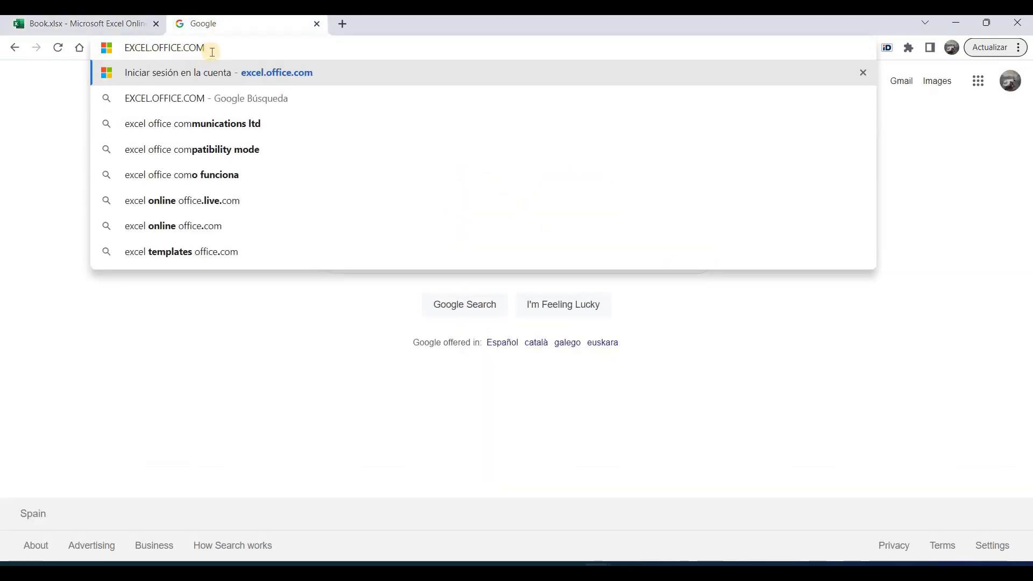
key(Return)
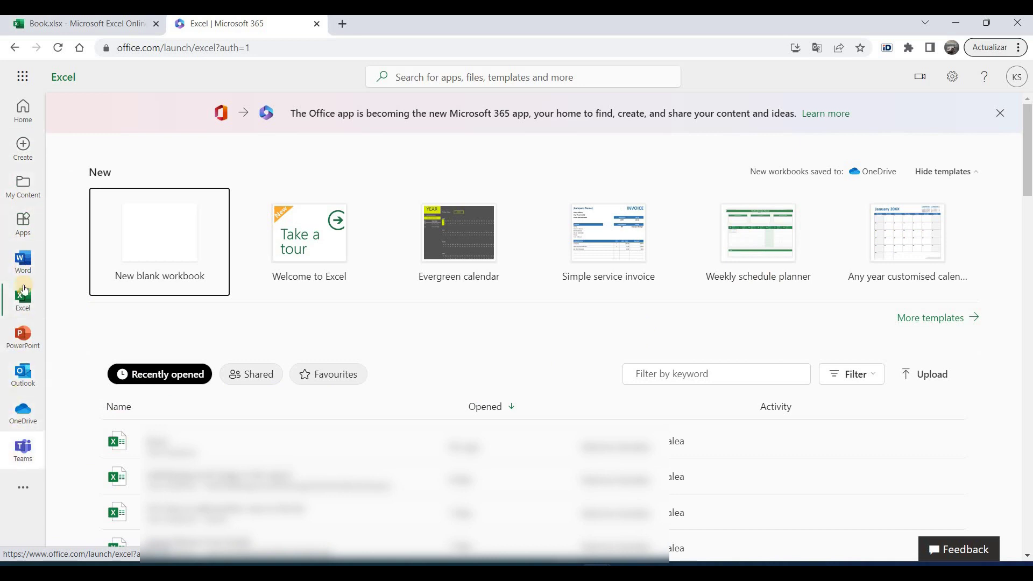
click(99, 29)
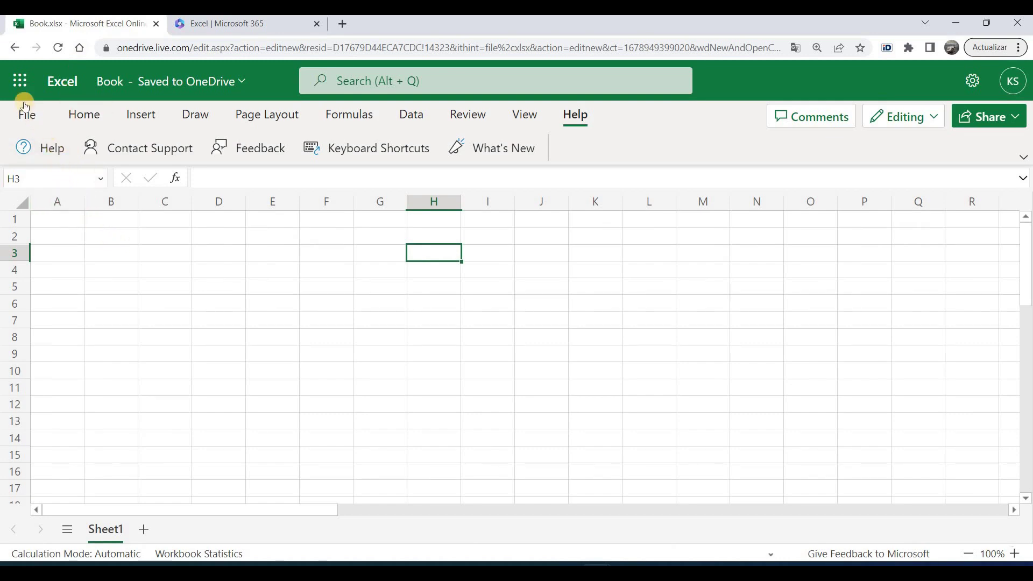
Show the Microsoft 365 app launcher list over the Book workbook.
click(15, 85)
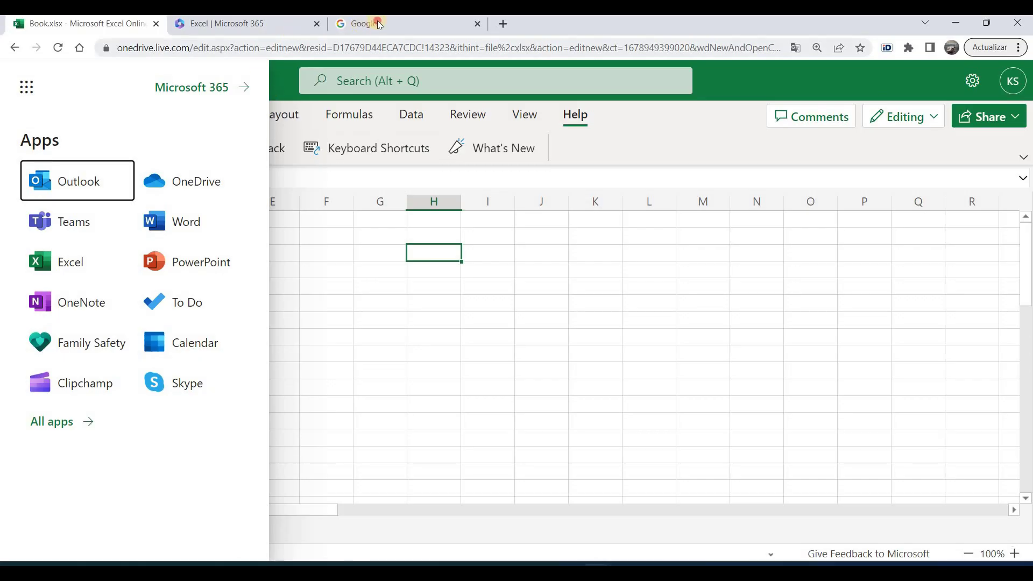
Load OFFICE.COM in the Google tab.
click(379, 24)
click(281, 41)
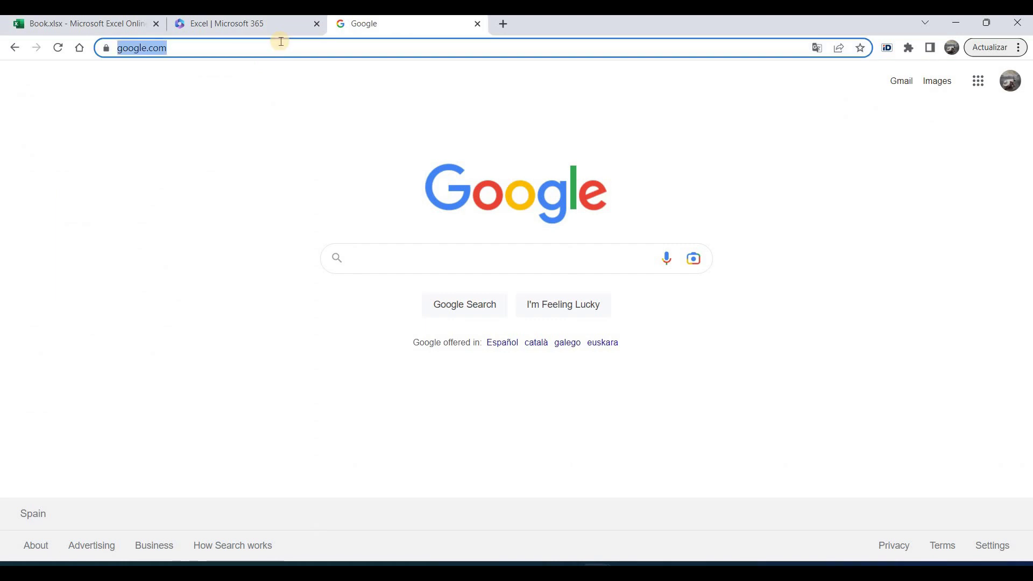
text(OFFICE.COM)
key(Return)
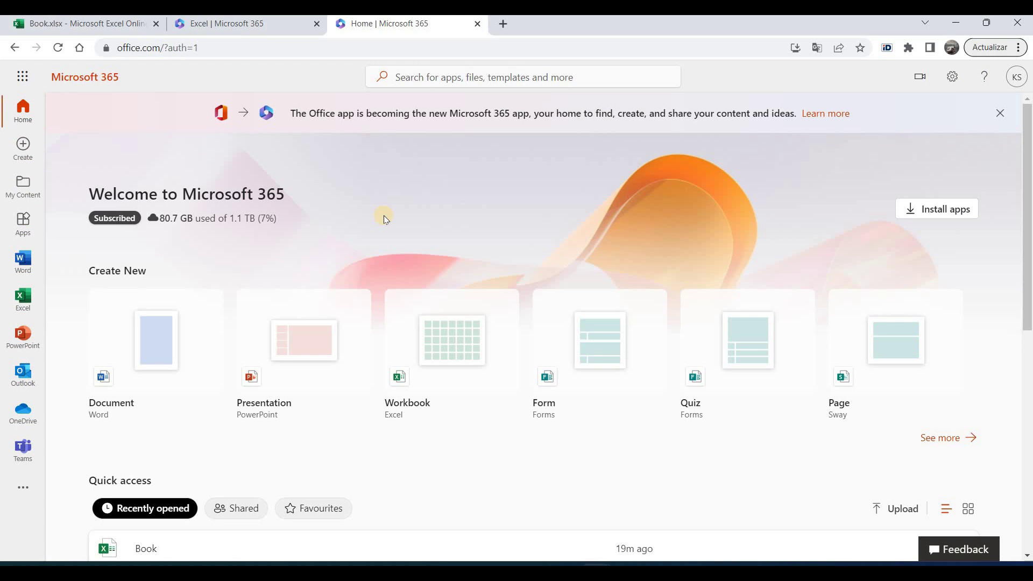
Close the apps list on the Book workbook, then view the Microsoft 365 home page.
click(82, 24)
click(312, 265)
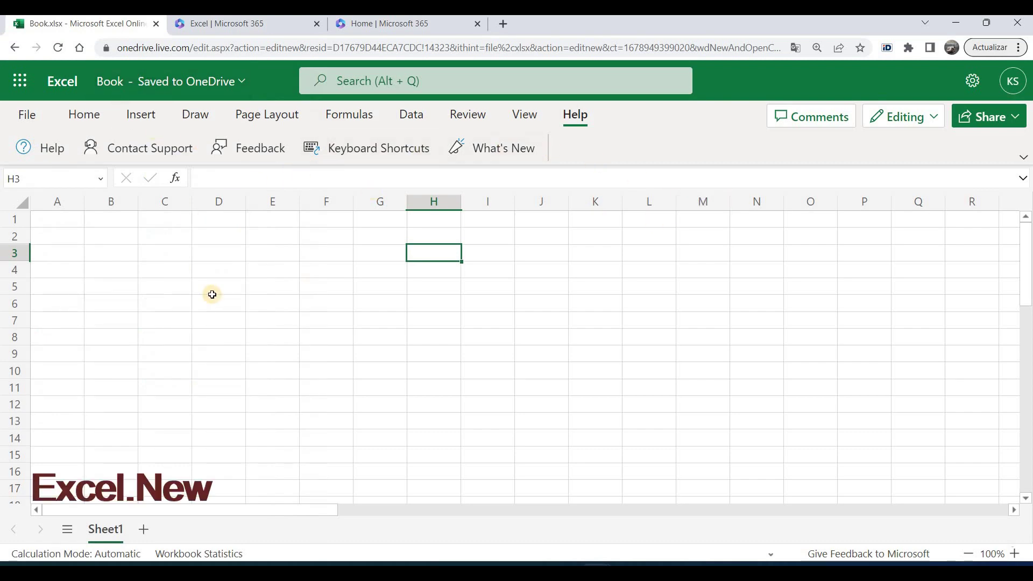
click(231, 32)
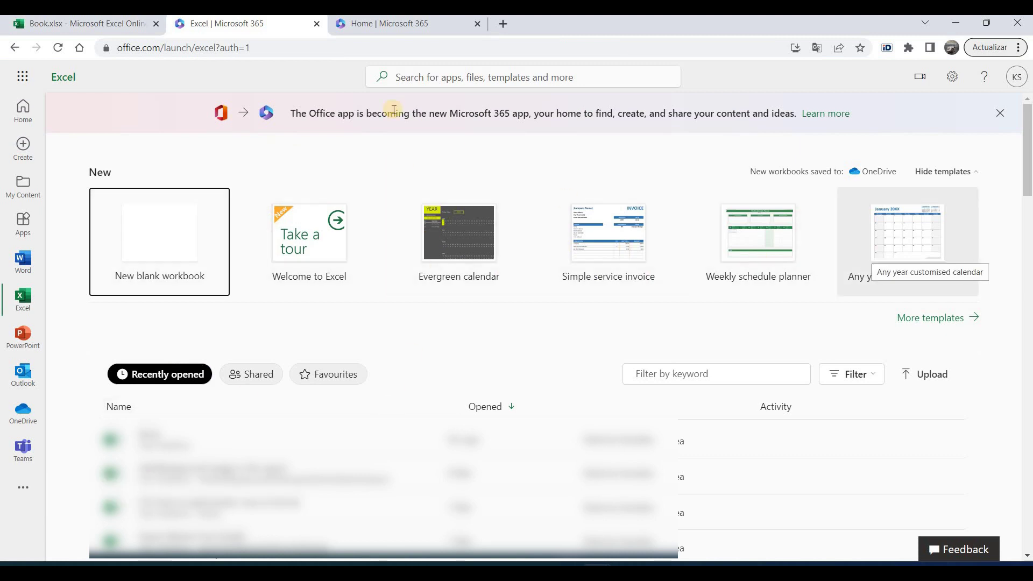
click(391, 32)
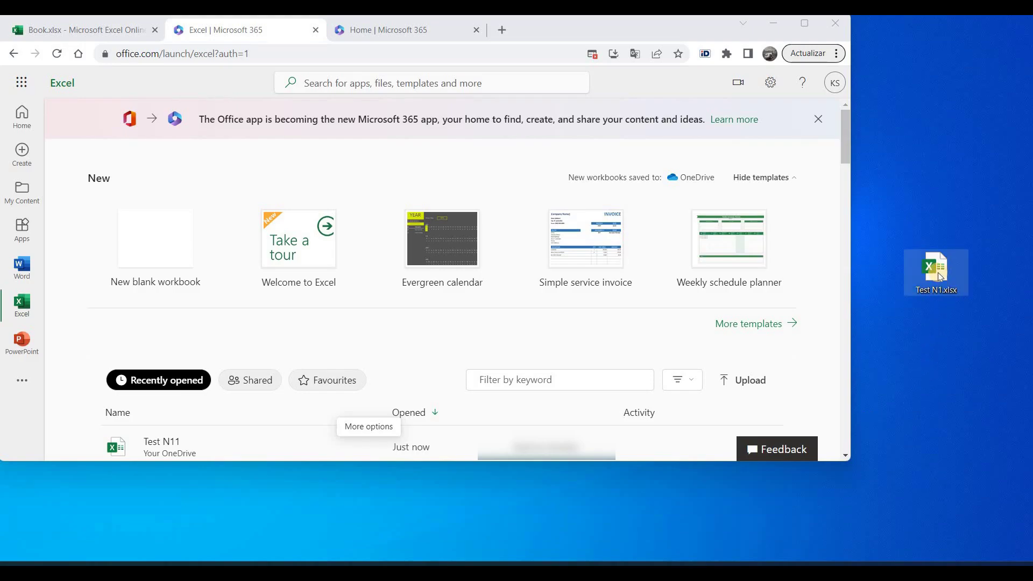
Upload Test N1.xlsx by dragging it from the desktop onto the Excel start page.
click(880, 282)
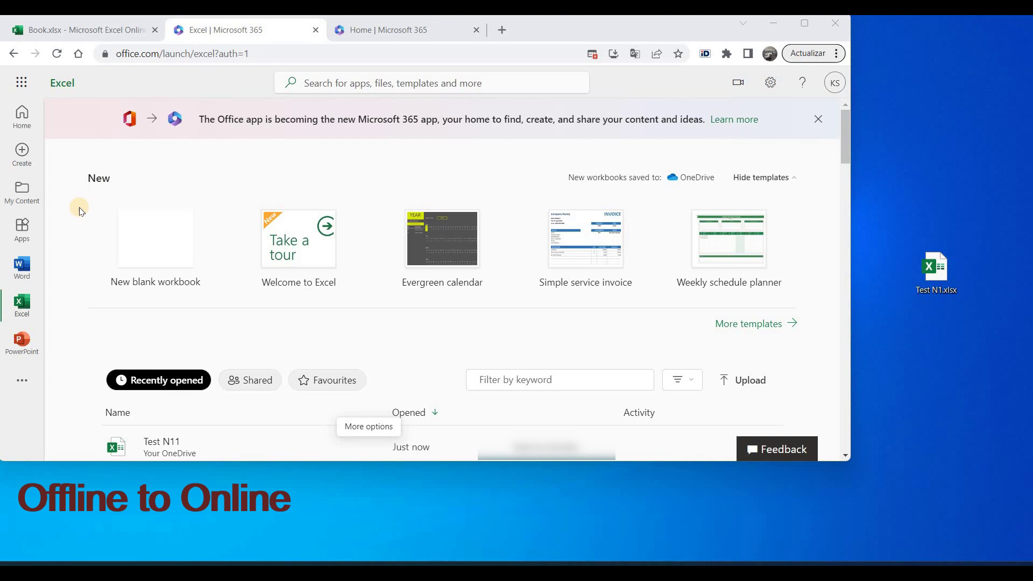
drag(925, 275, 438, 334)
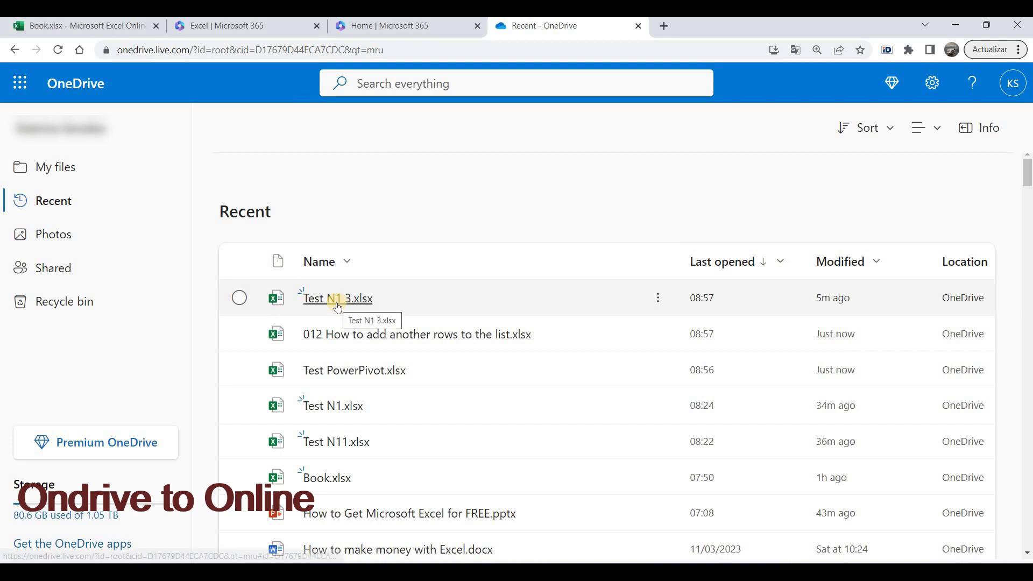
Open Test N1 3.xlsx from OneDrive Recent in Excel for the web.
click(309, 297)
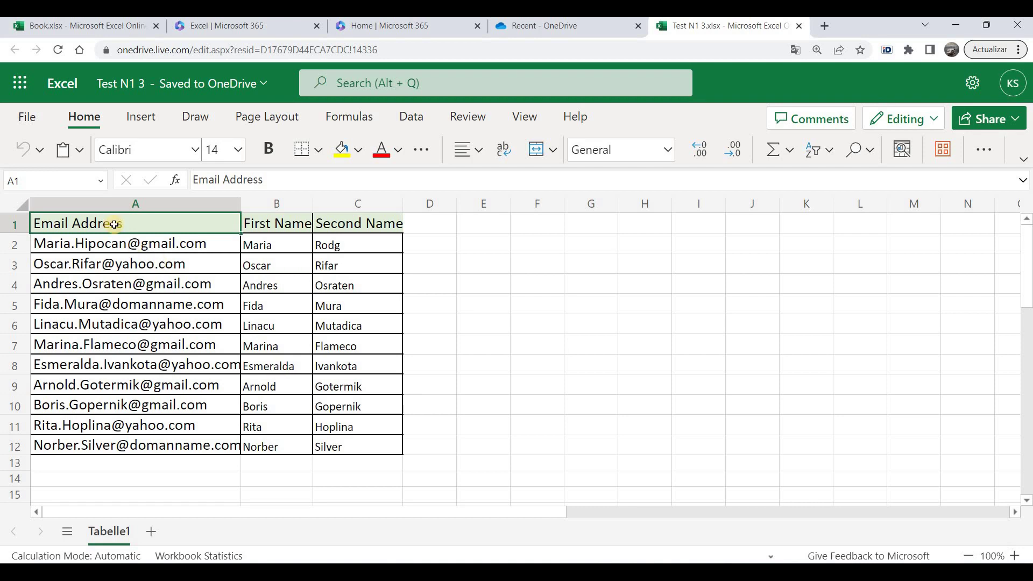
Download a copy of Test N1 3 through File > Save As.
click(30, 119)
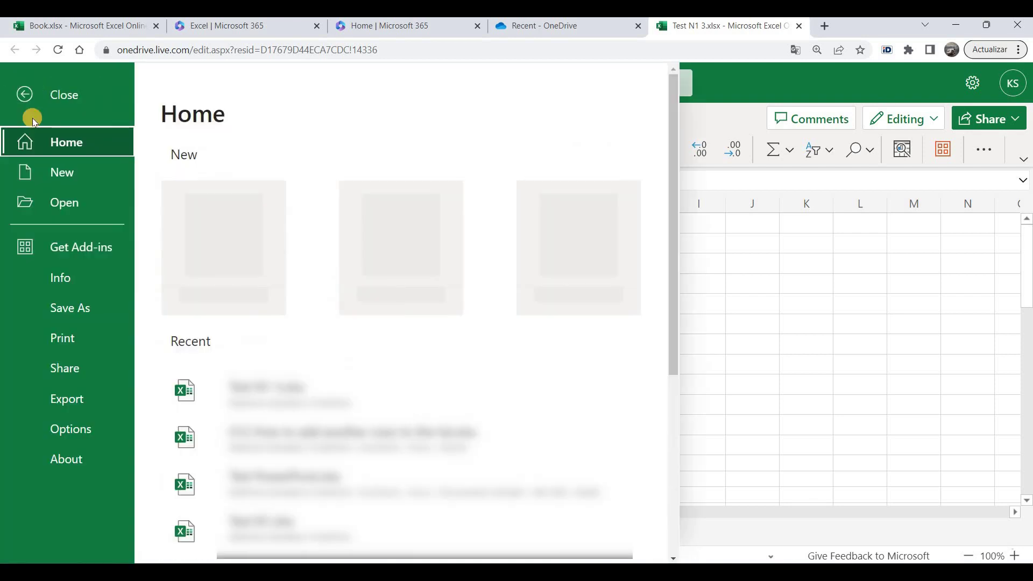
click(75, 310)
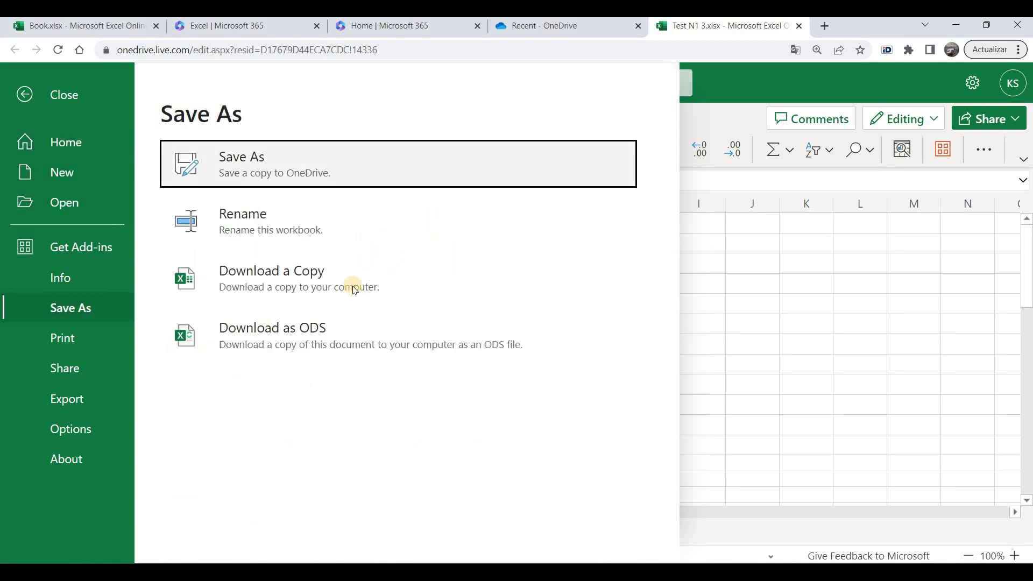
click(241, 266)
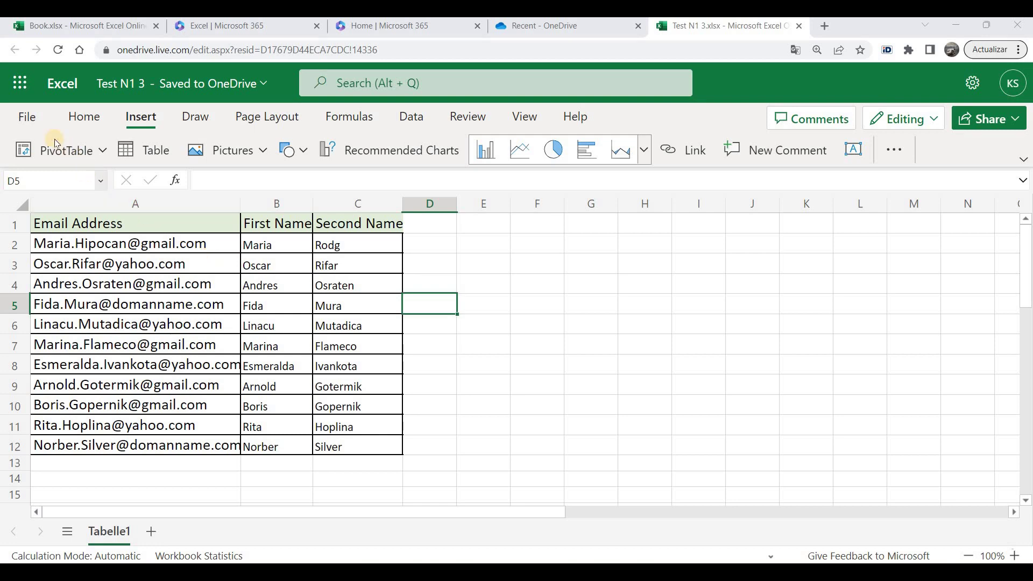
Close the file options, then browse the Home tab's Fill Colour palette and the Data commands.
click(28, 119)
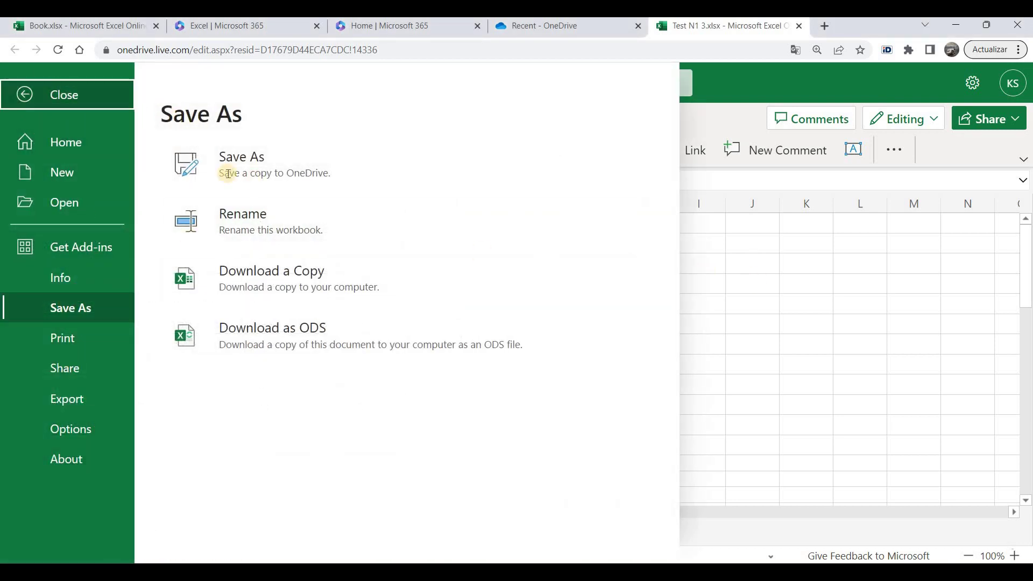
key(Escape)
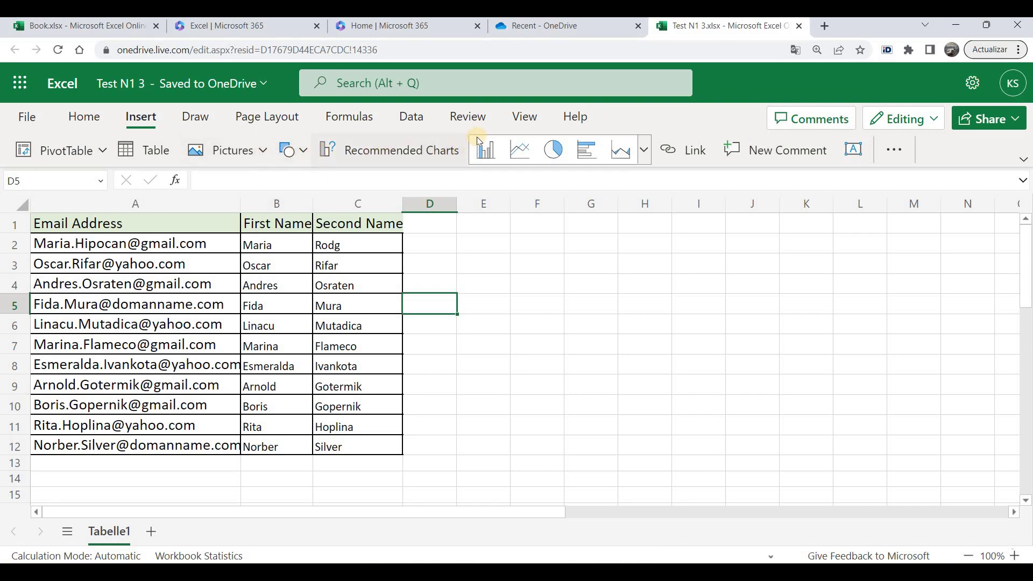
click(86, 118)
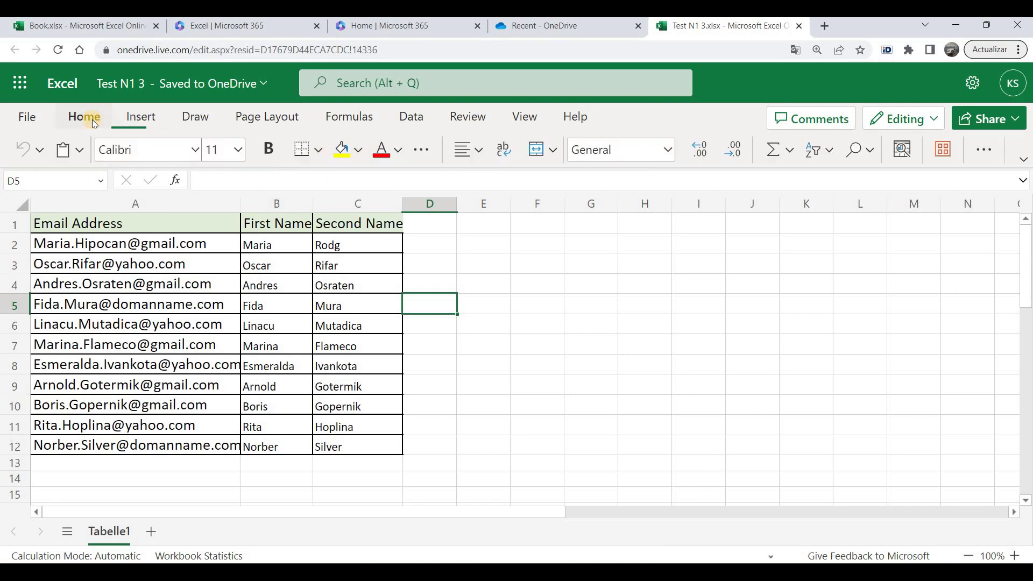
click(354, 151)
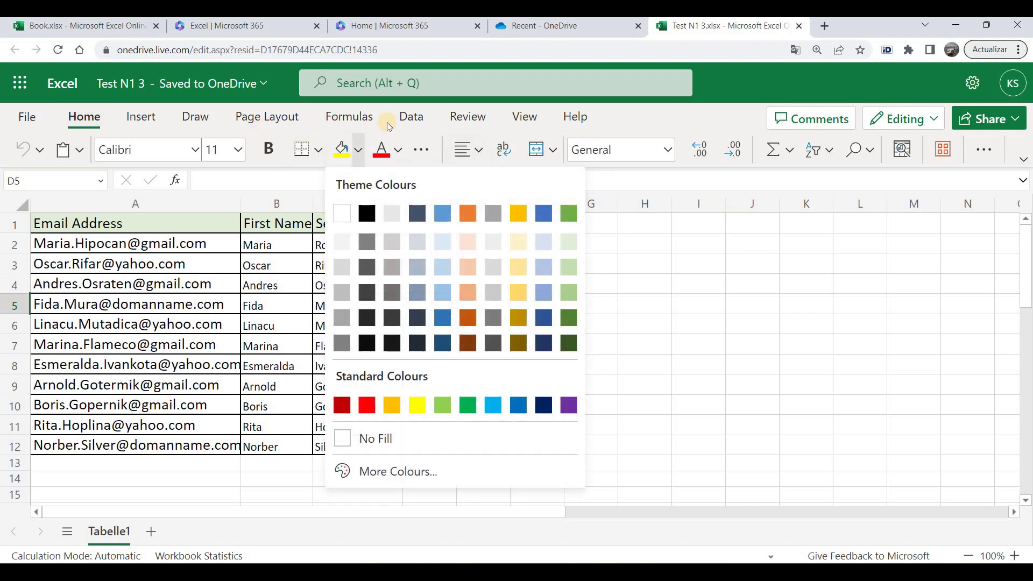
click(410, 118)
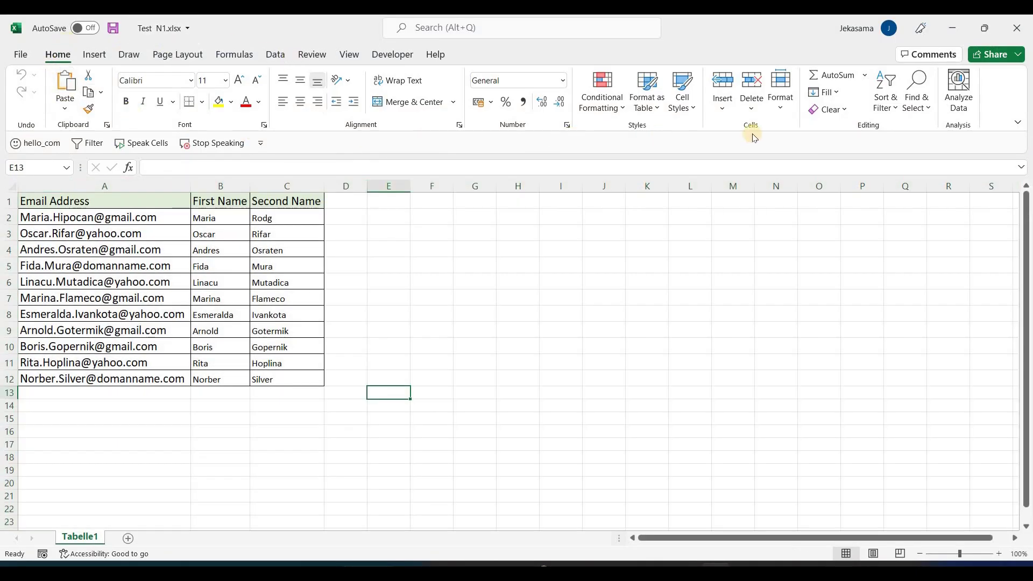
In desktop Excel's Data tab, display Get Data's From Other Sources choices.
click(273, 56)
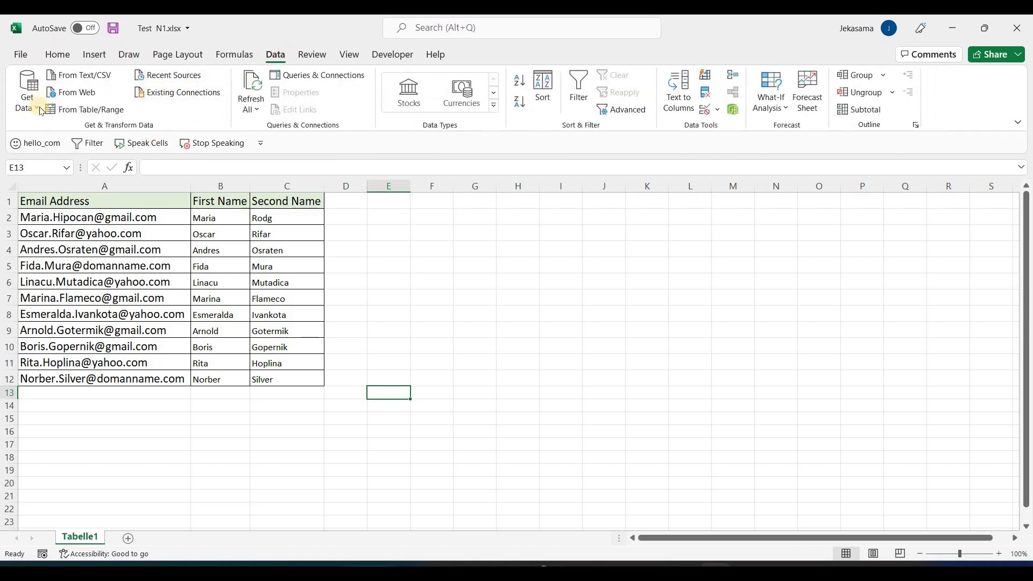
click(42, 111)
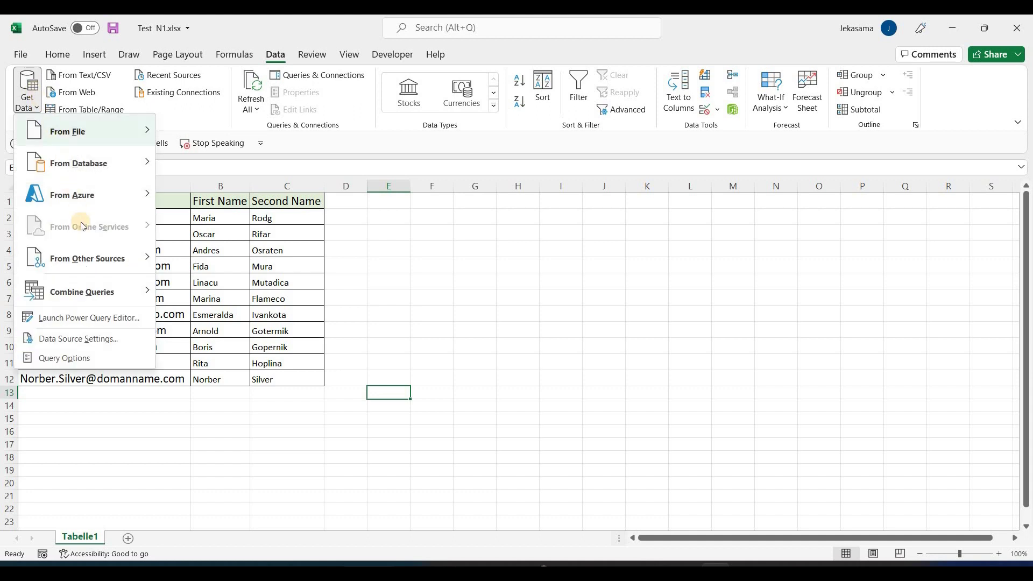
mouse_move(86, 210)
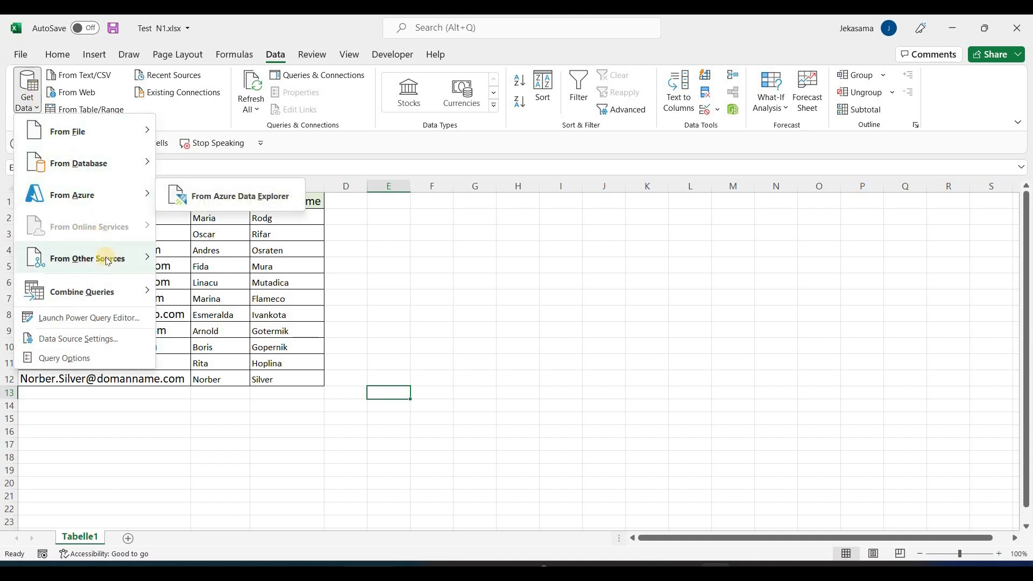
mouse_move(131, 258)
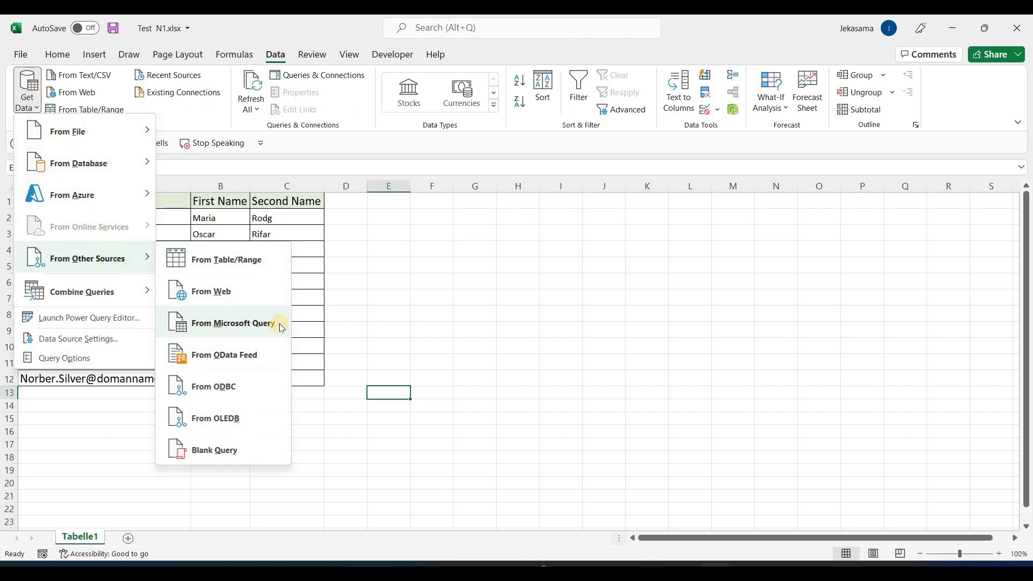